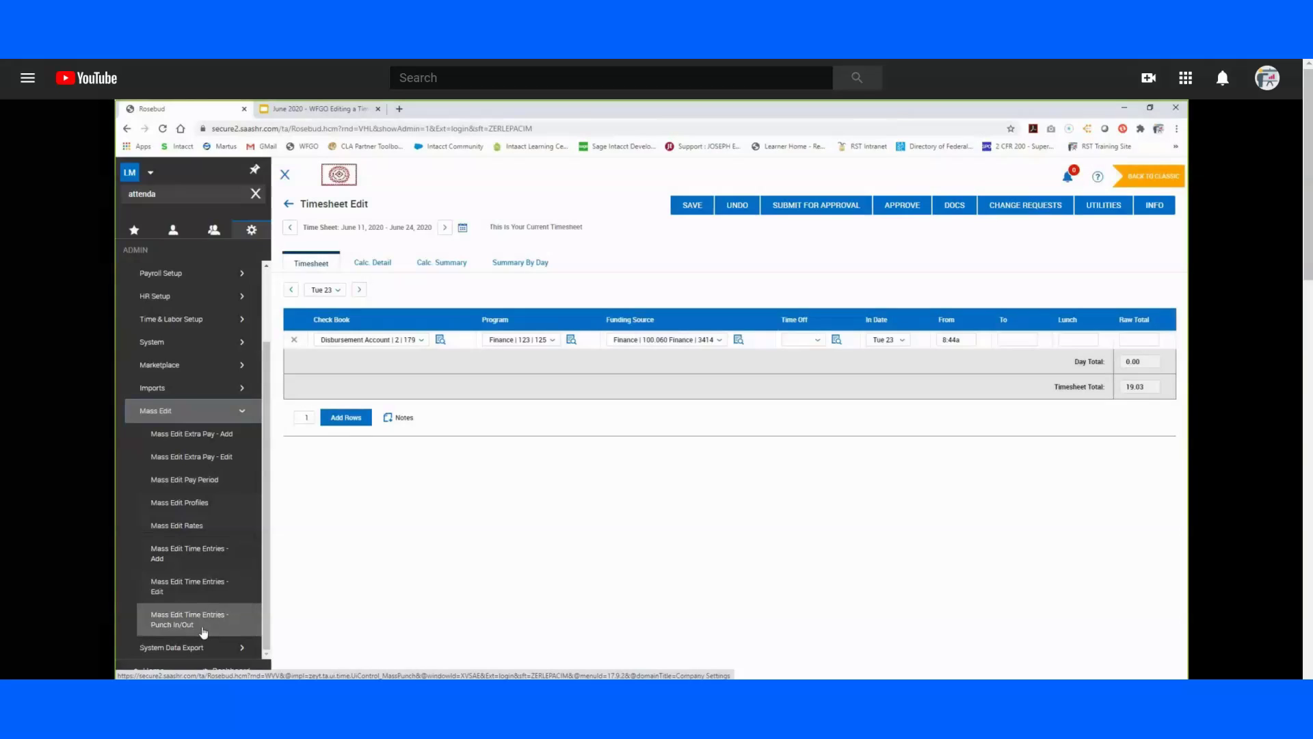
Open the Mass Edit Time Entries - Add page from the company settings
{"action": "left_click", "coordinate": [174, 558]}
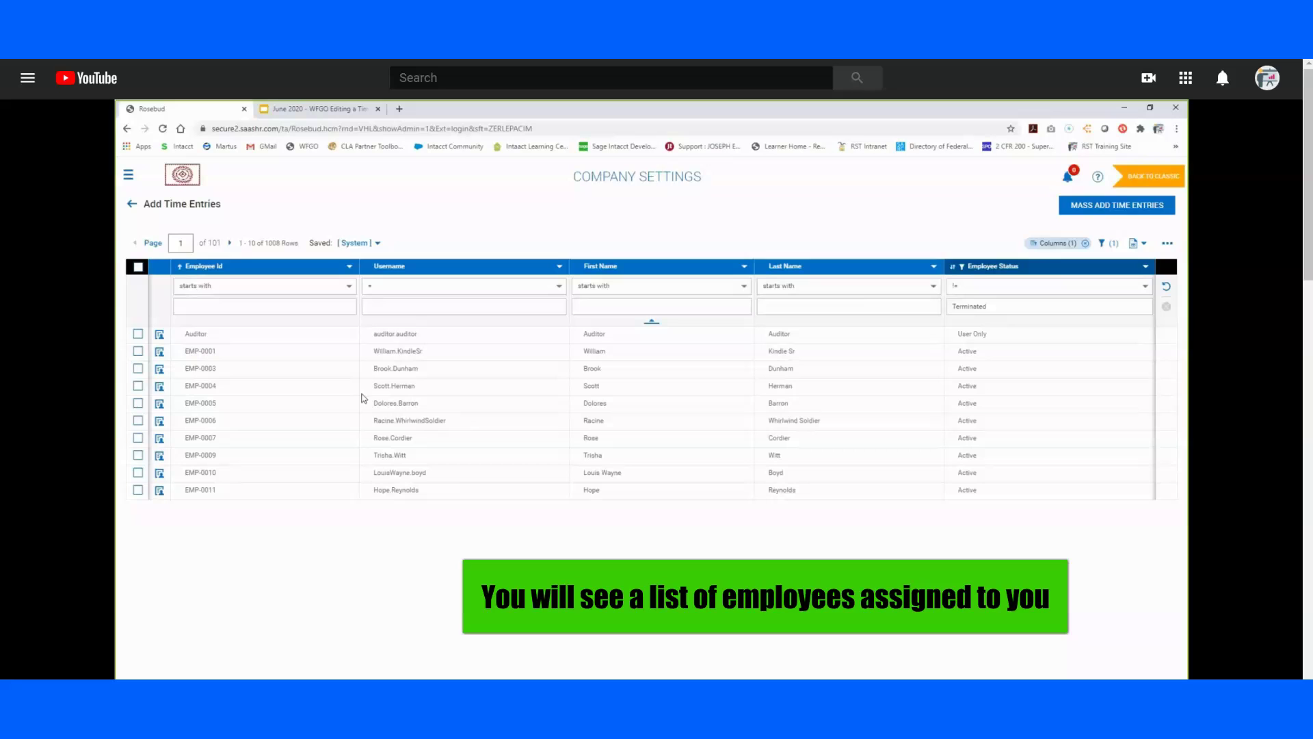
{"action": "left_click", "coordinate": [137, 335]}
{"action": "left_click", "coordinate": [138, 351]}
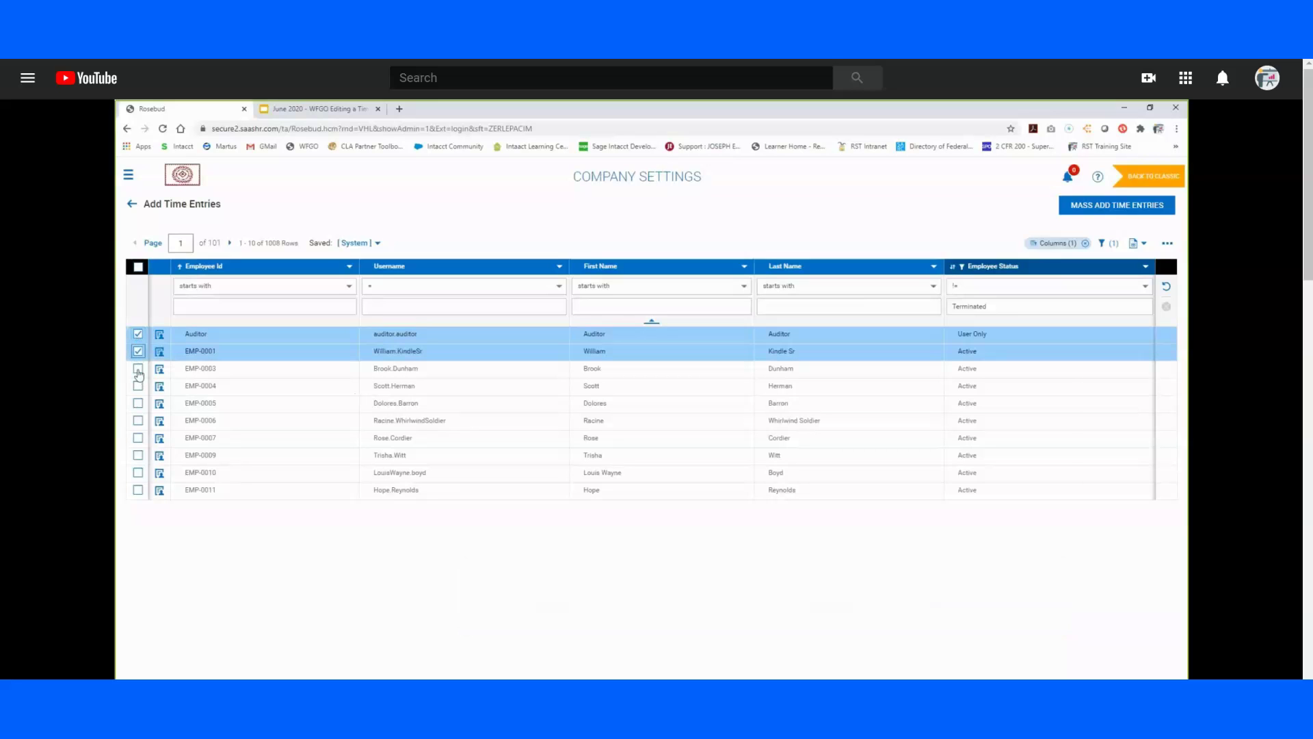
{"action": "left_click", "coordinate": [138, 369]}
{"action": "left_click", "coordinate": [137, 385]}
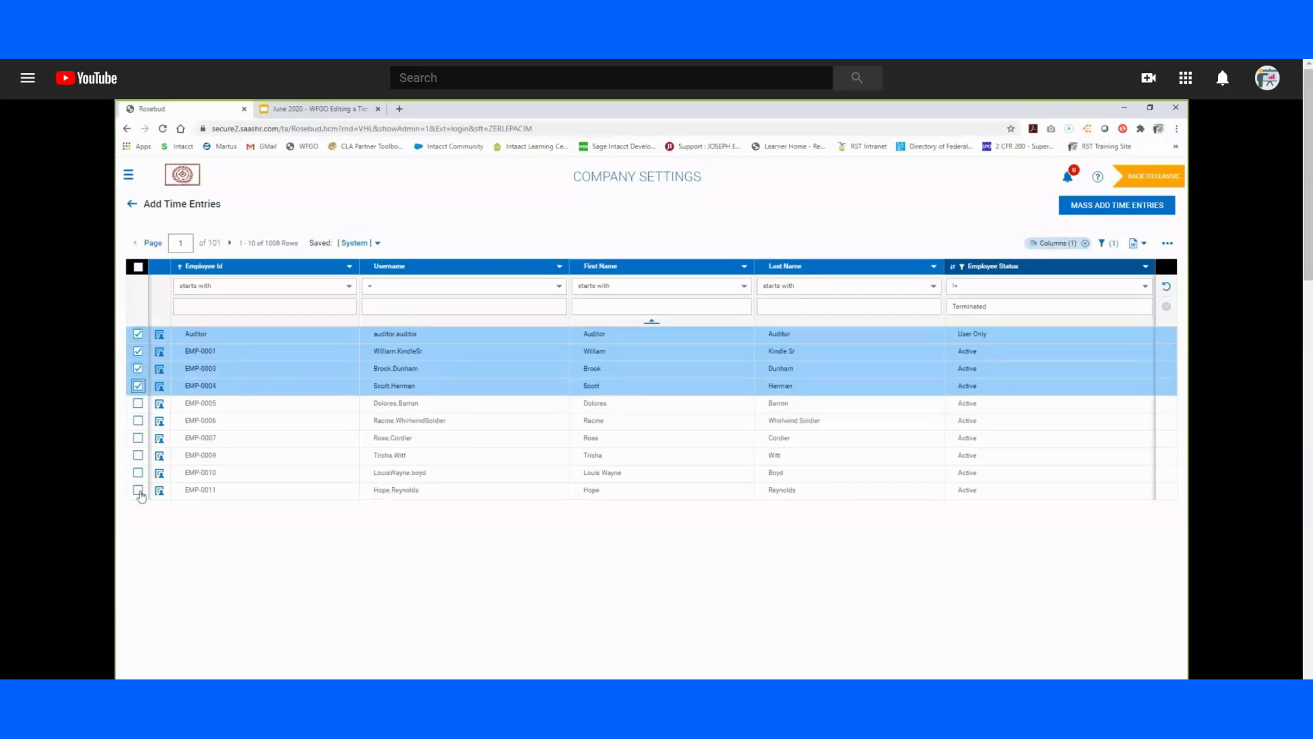
{"action": "left_click", "coordinate": [138, 386]}
{"action": "left_click", "coordinate": [138, 369]}
{"action": "left_click", "coordinate": [137, 351]}
{"action": "left_click", "coordinate": [138, 335]}
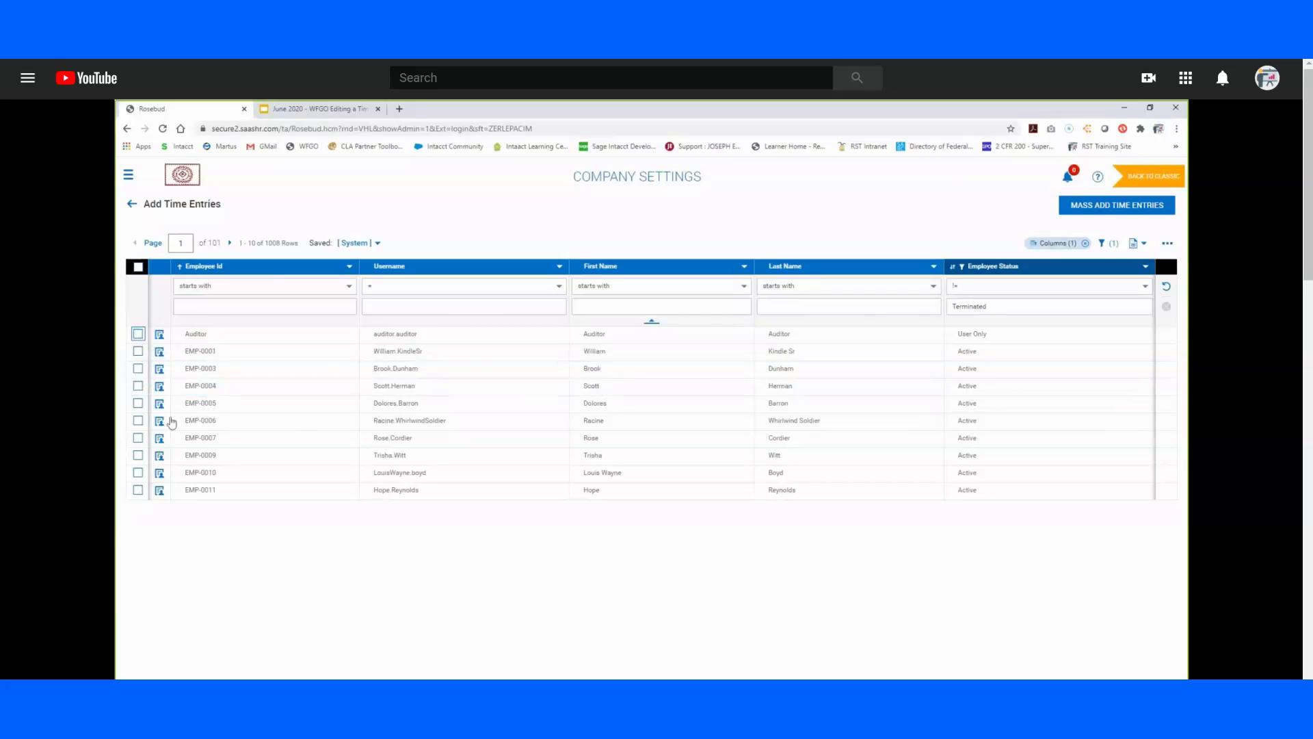
{"action": "left_click", "coordinate": [138, 267]}
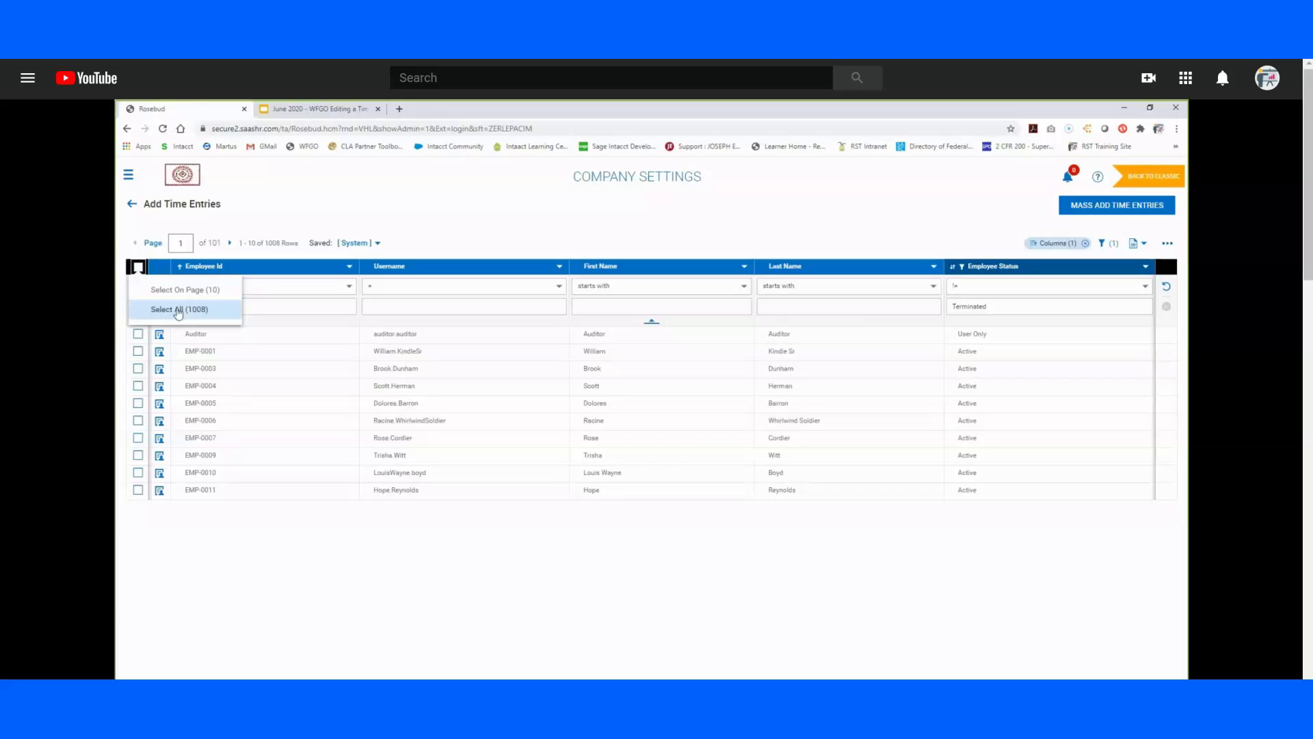
{"action": "left_click", "coordinate": [274, 562]}
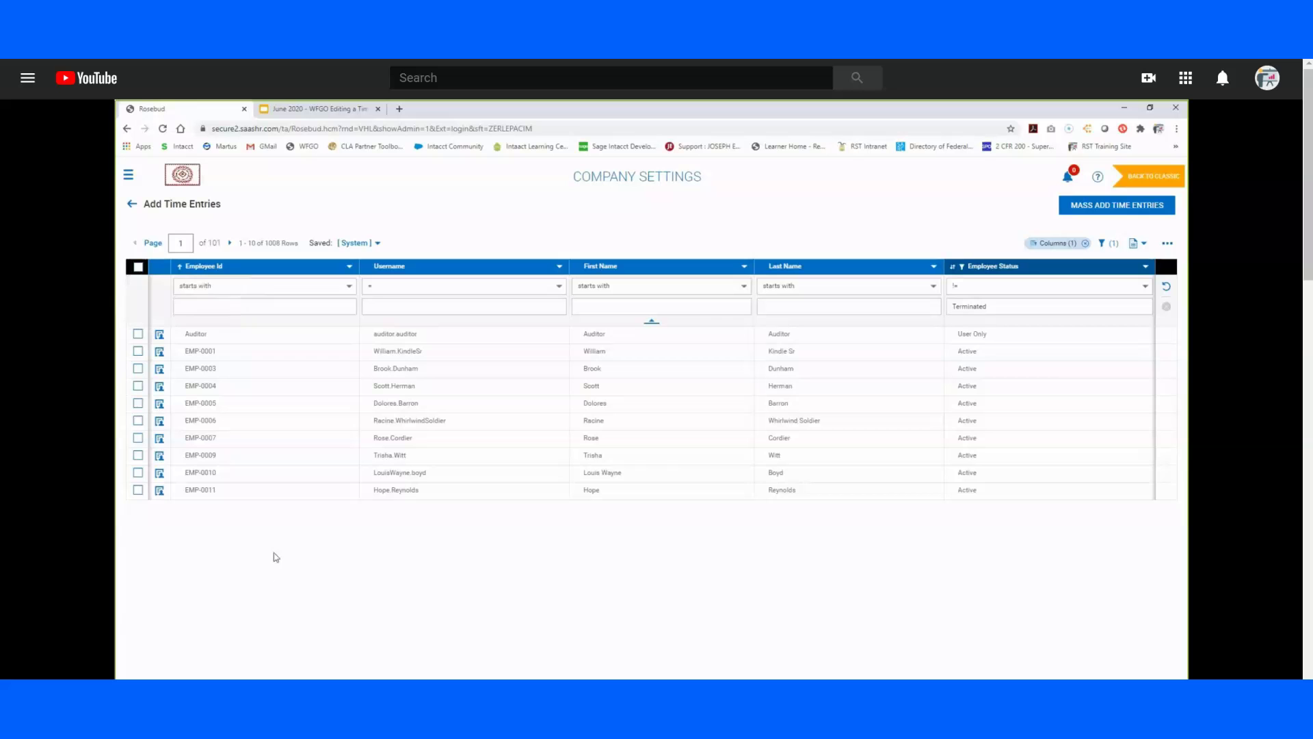
Select the Auditor row in the employee list and start mass adding time entries for it
{"action": "left_click", "coordinate": [139, 336]}
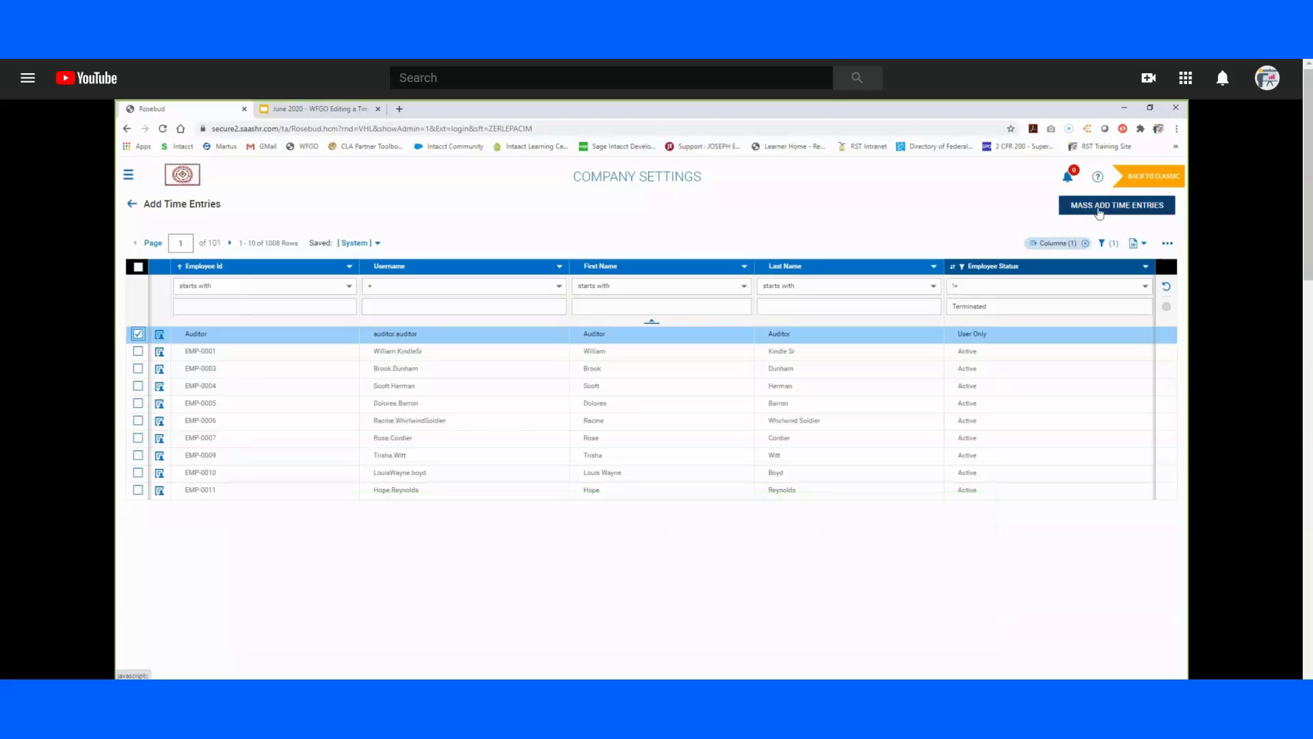
{"action": "left_click", "coordinate": [1099, 213]}
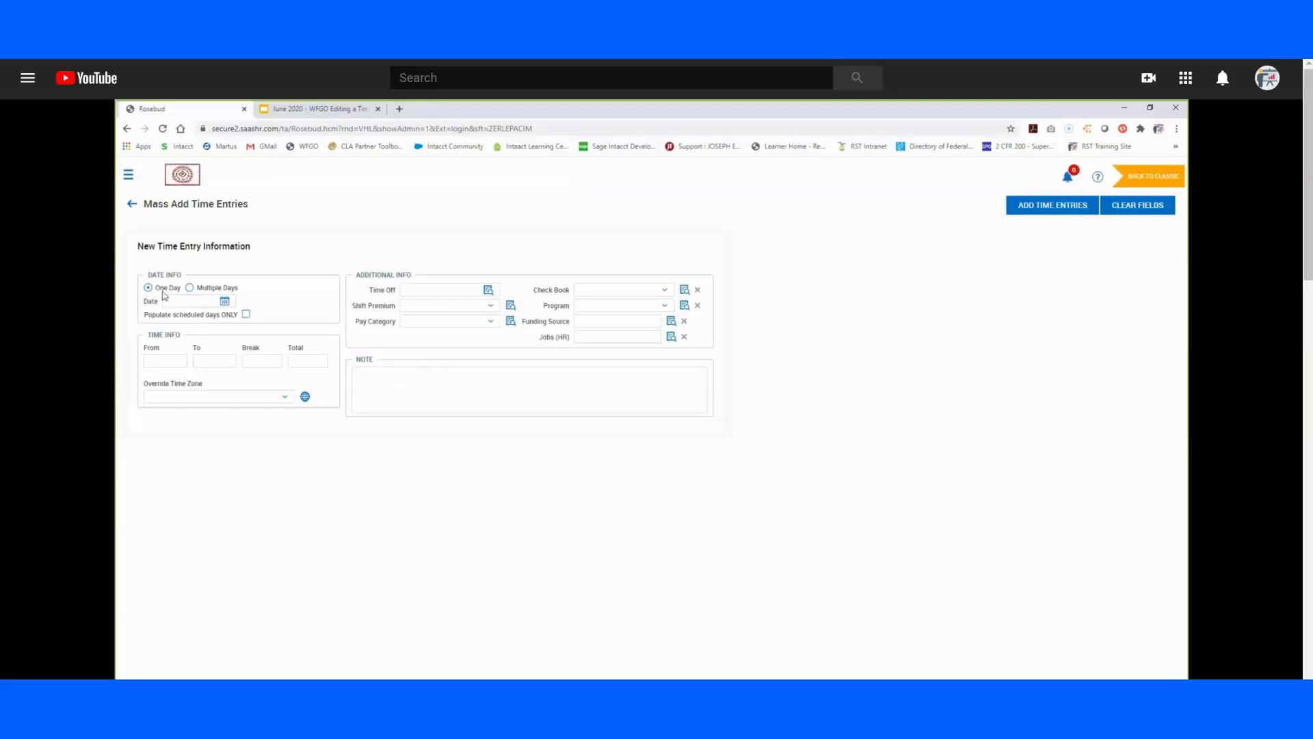
Set the date of the one-day time entry to 06/23/2020
{"action": "left_click", "coordinate": [224, 301]}
{"action": "left_click", "coordinate": [629, 464]}
Set the entry's time off to COVID-19 from the Admin category of the time off lookup
{"action": "left_click_drag", "start_coordinate": [409, 276], "coordinate": [355, 276]}
{"action": "left_click", "coordinate": [429, 281]}
{"action": "left_click", "coordinate": [489, 290]}
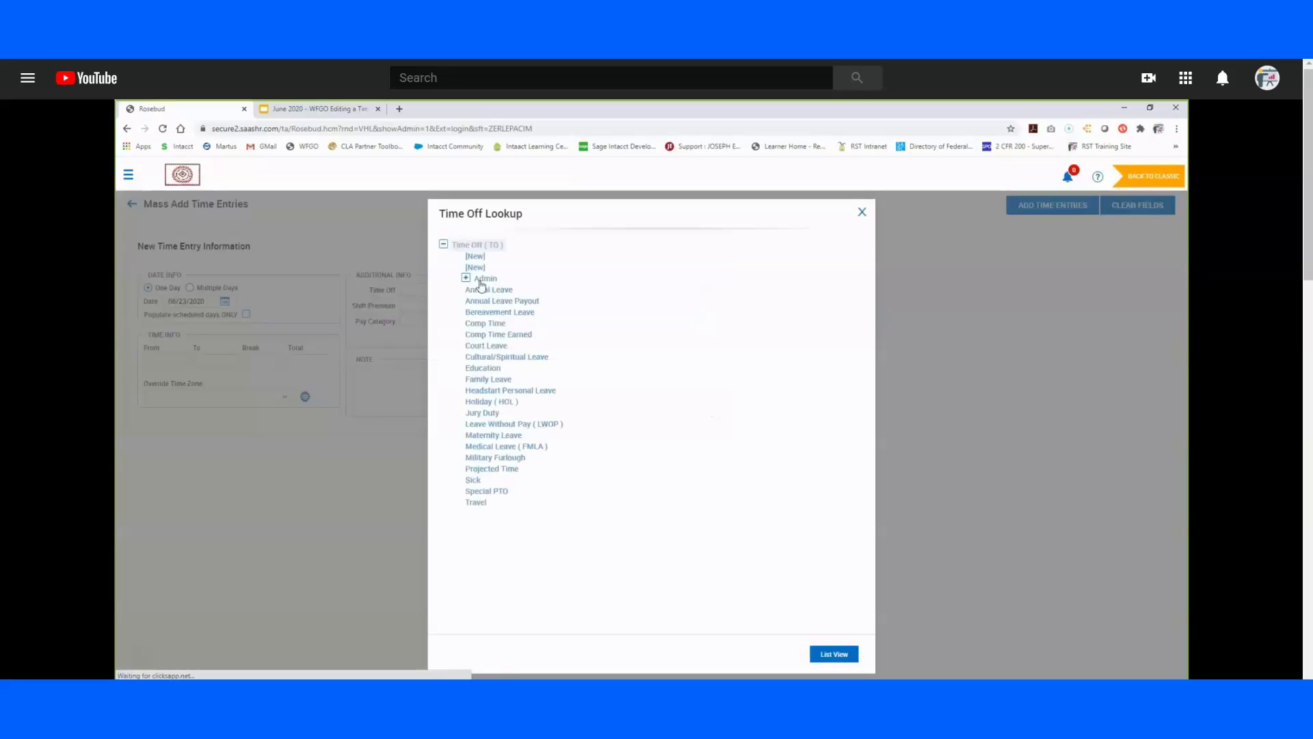
{"action": "left_click", "coordinate": [465, 278]}
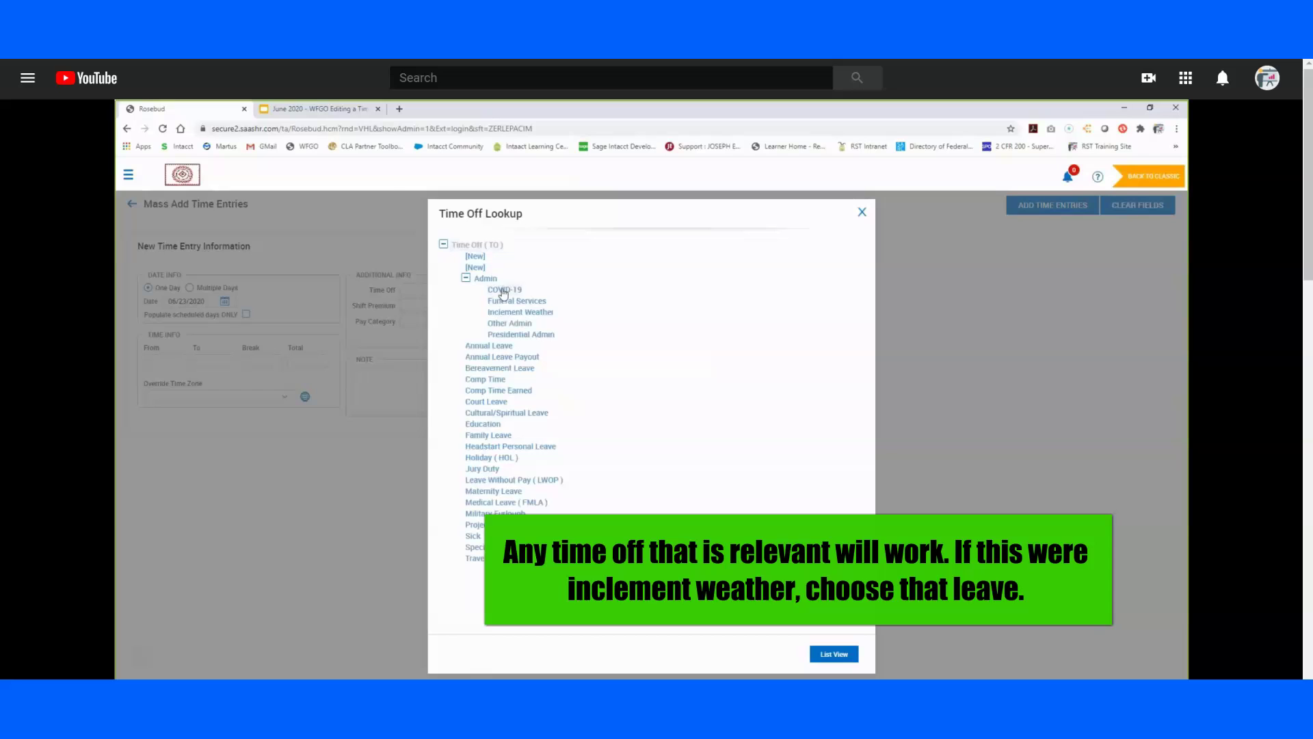
{"action": "left_click", "coordinate": [502, 291]}
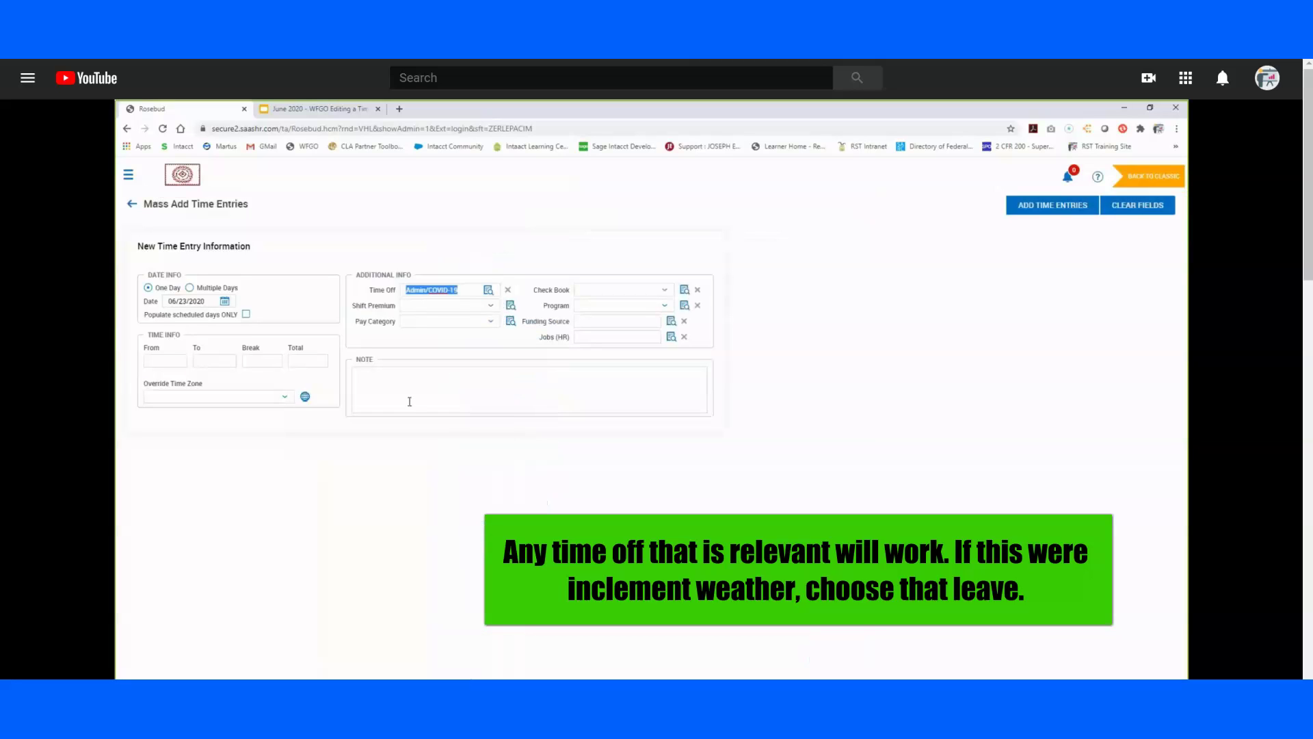
{"action": "left_click", "coordinate": [542, 477]}
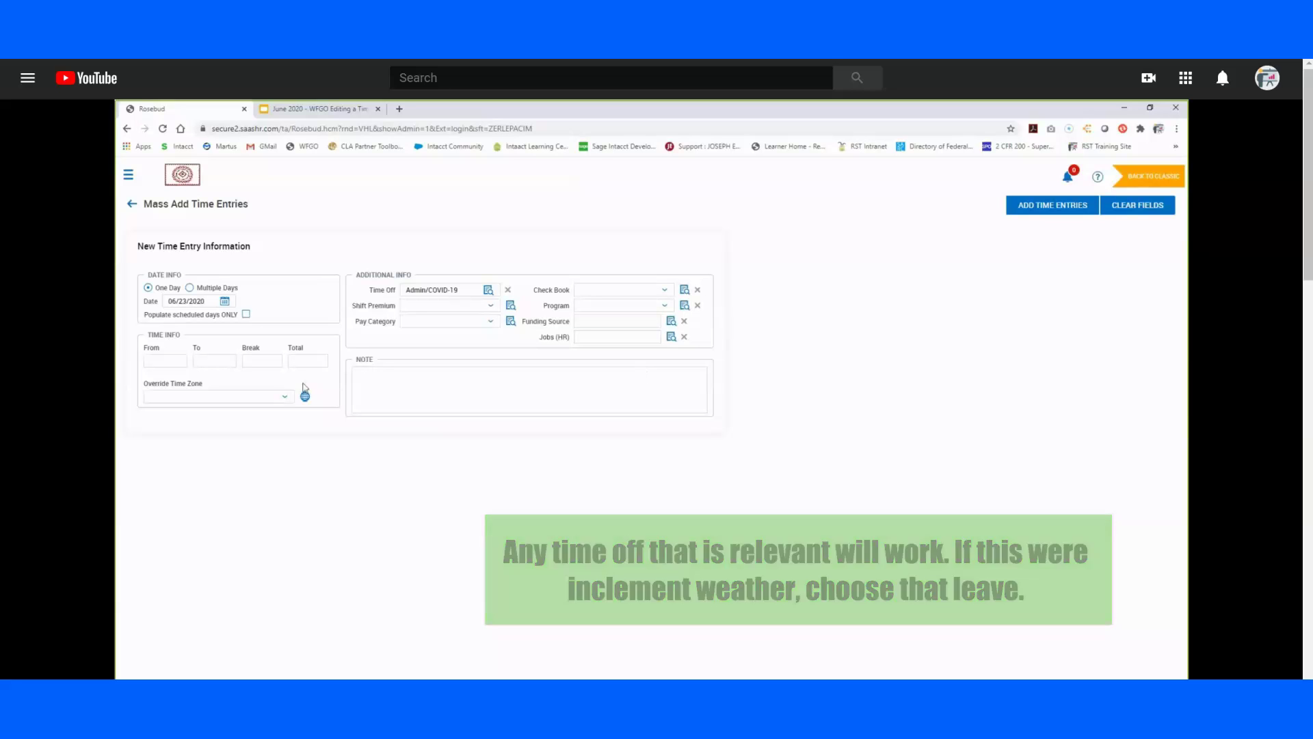
Enter 8 hours as the total for the time entry
{"action": "left_click", "coordinate": [158, 360]}
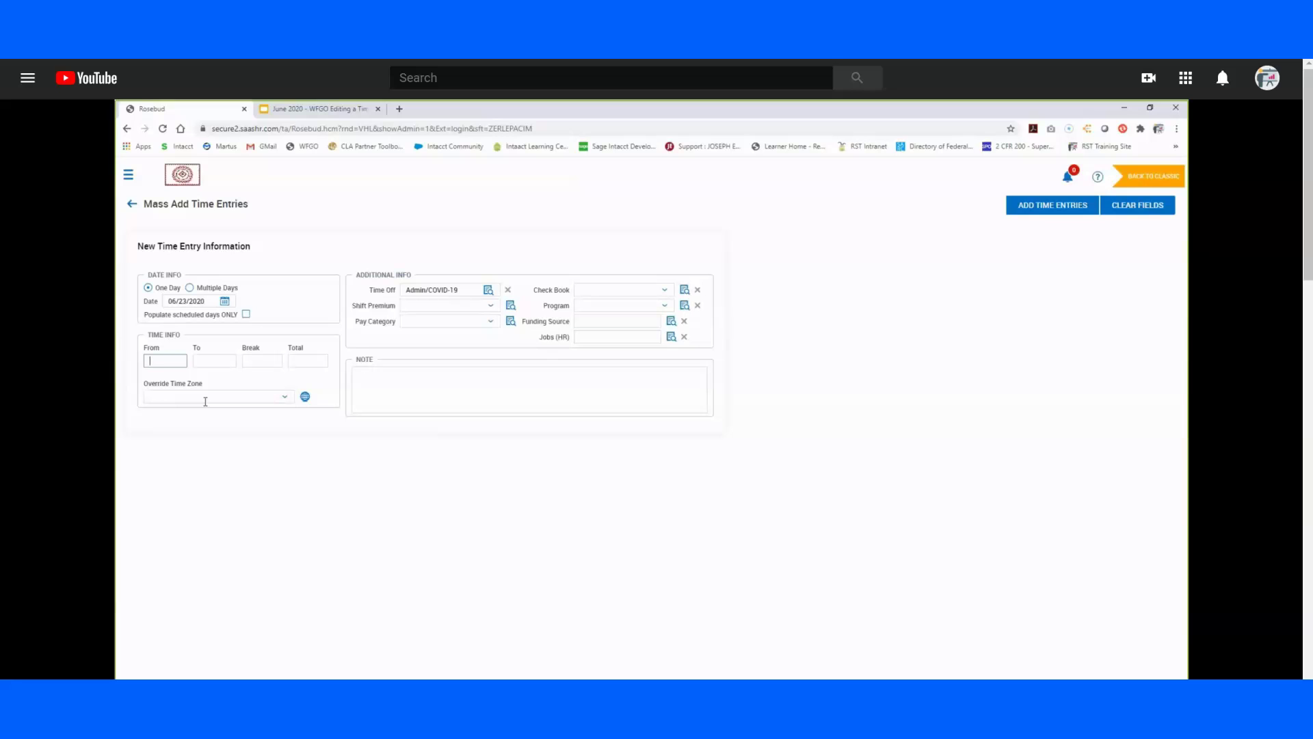
{"action": "left_click", "coordinate": [305, 359]}
{"action": "type", "text": "8"}
{"action": "left_click", "coordinate": [373, 488]}
Switch the entry to multiple days and set its date range from 06/11/2020 to 06/24/2020
{"action": "left_click", "coordinate": [190, 289]}
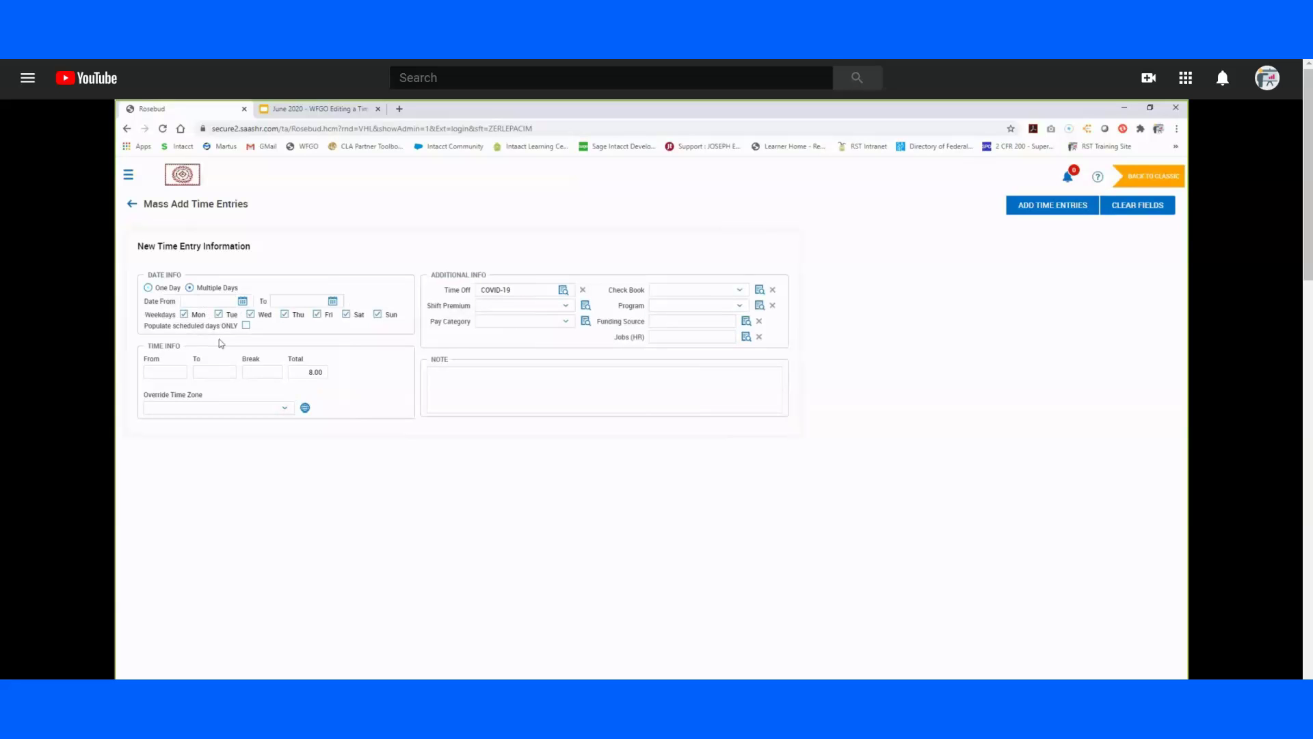
{"action": "left_click", "coordinate": [243, 302]}
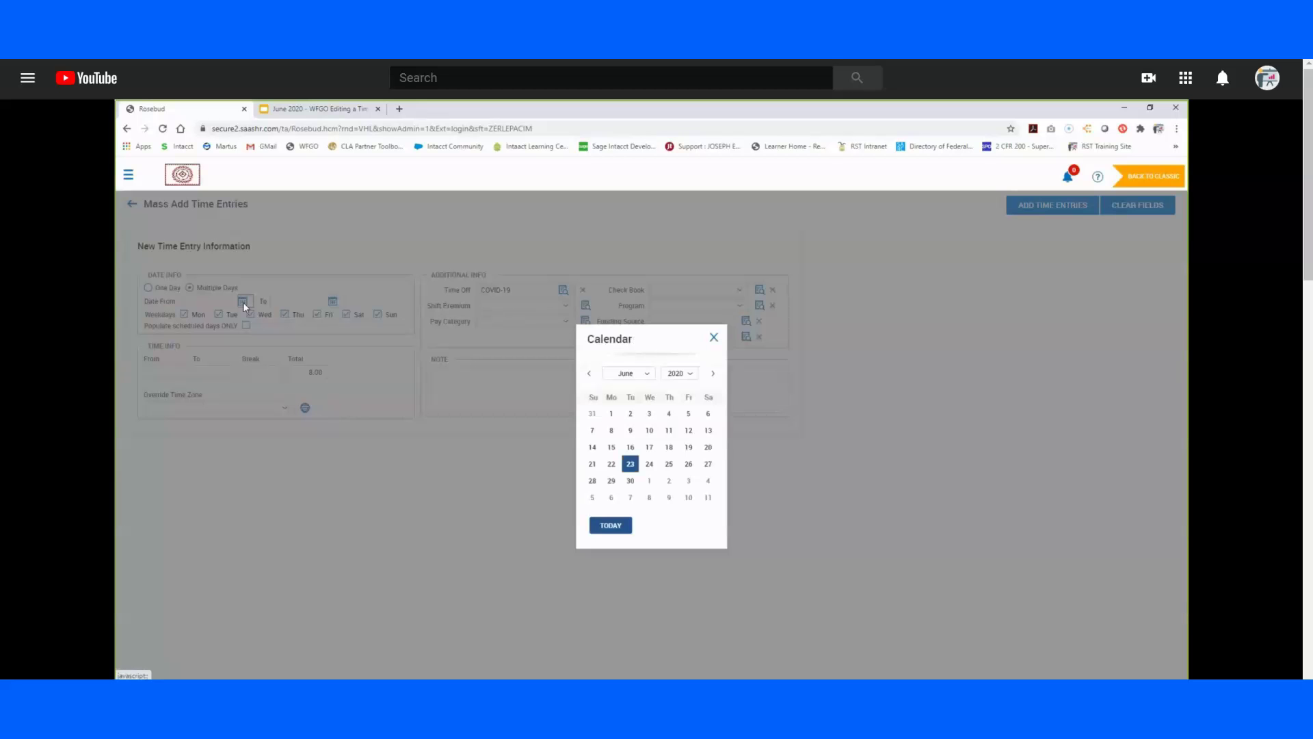
{"action": "left_click", "coordinate": [614, 416]}
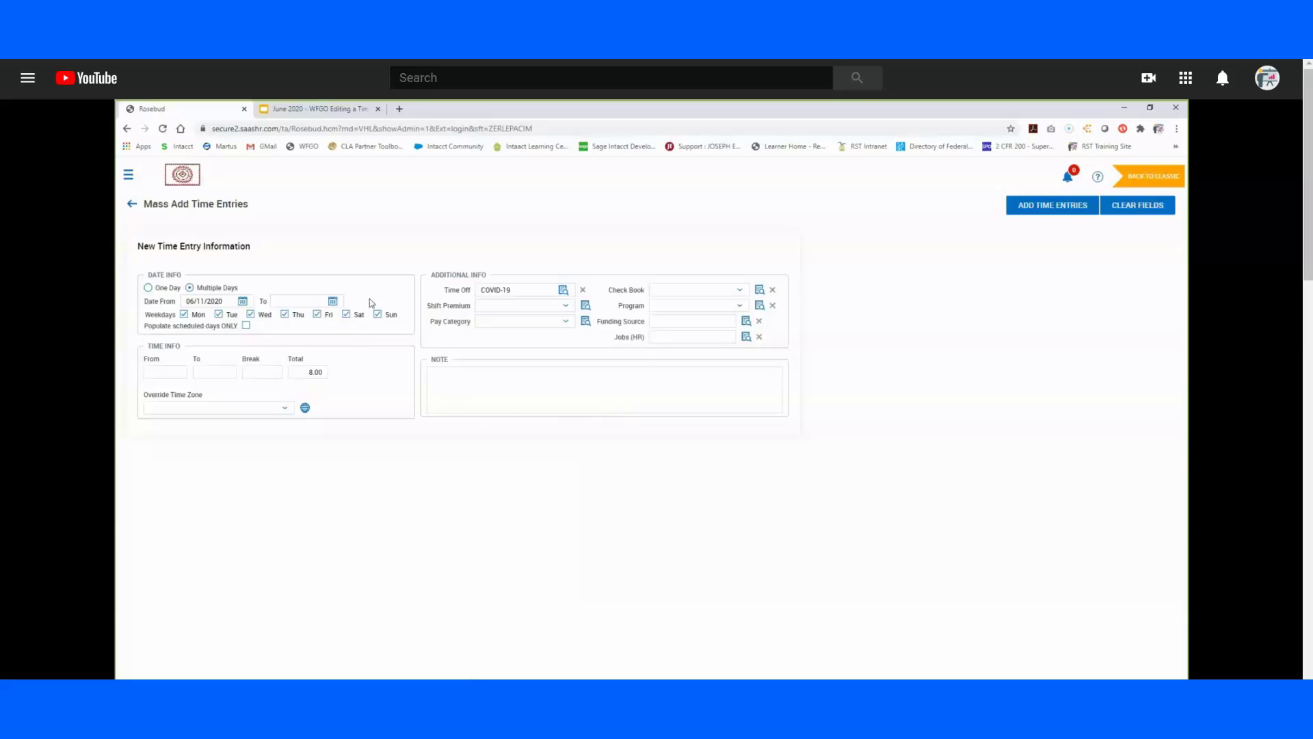
{"action": "left_click", "coordinate": [333, 301]}
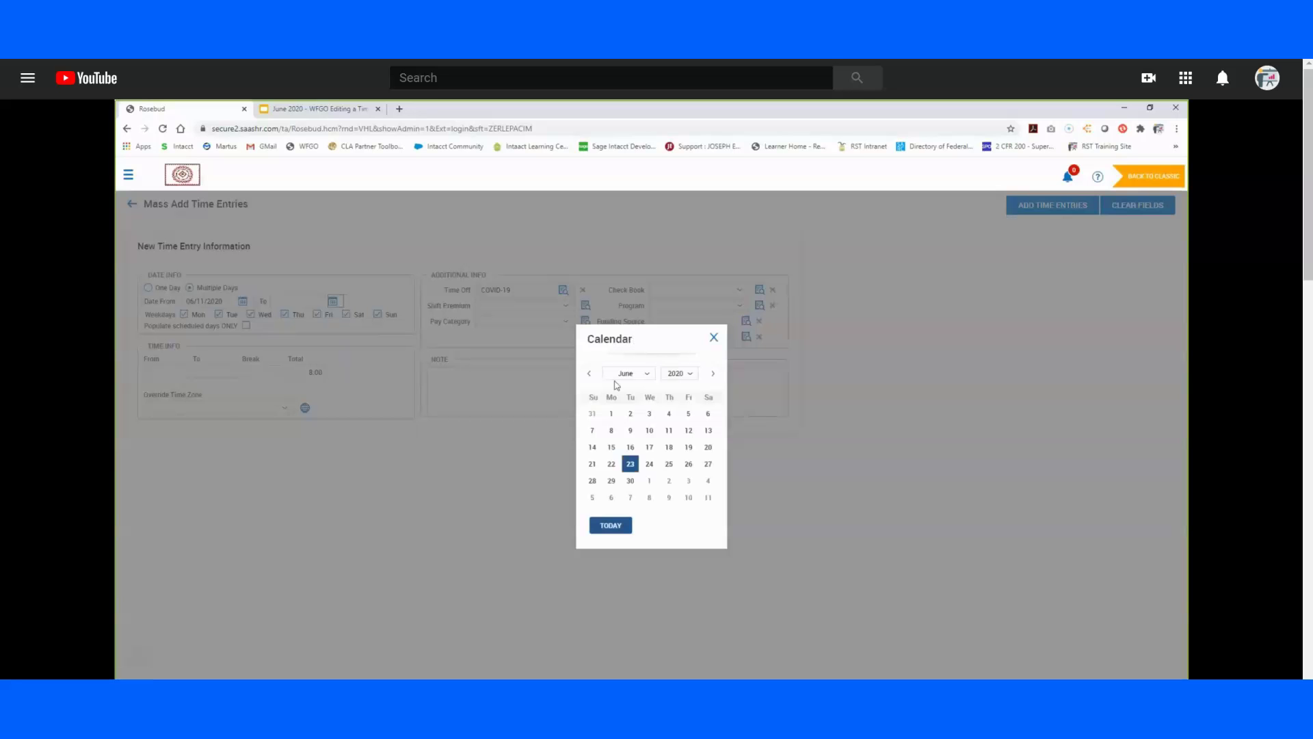
{"action": "left_click", "coordinate": [647, 465]}
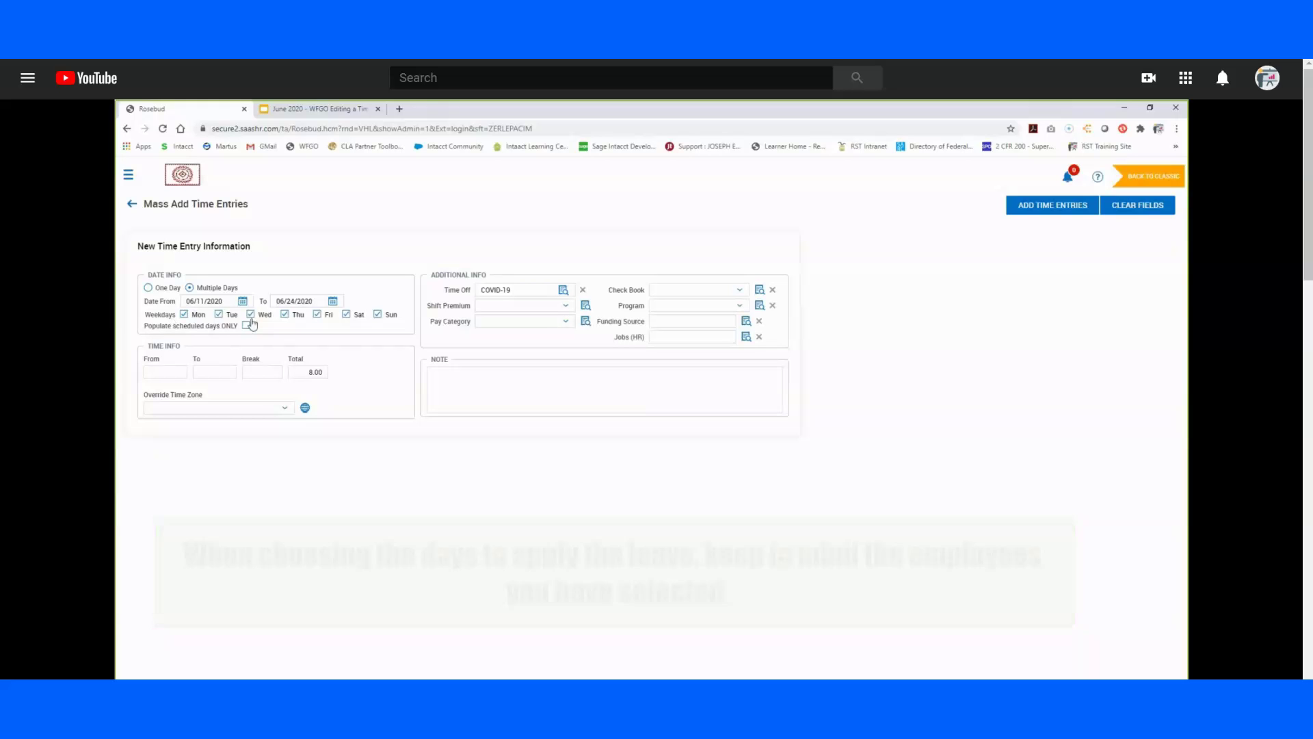
Exclude Saturday and Sunday from the weekdays covered by the time entry
{"action": "left_click", "coordinate": [345, 316]}
{"action": "left_click", "coordinate": [377, 315]}
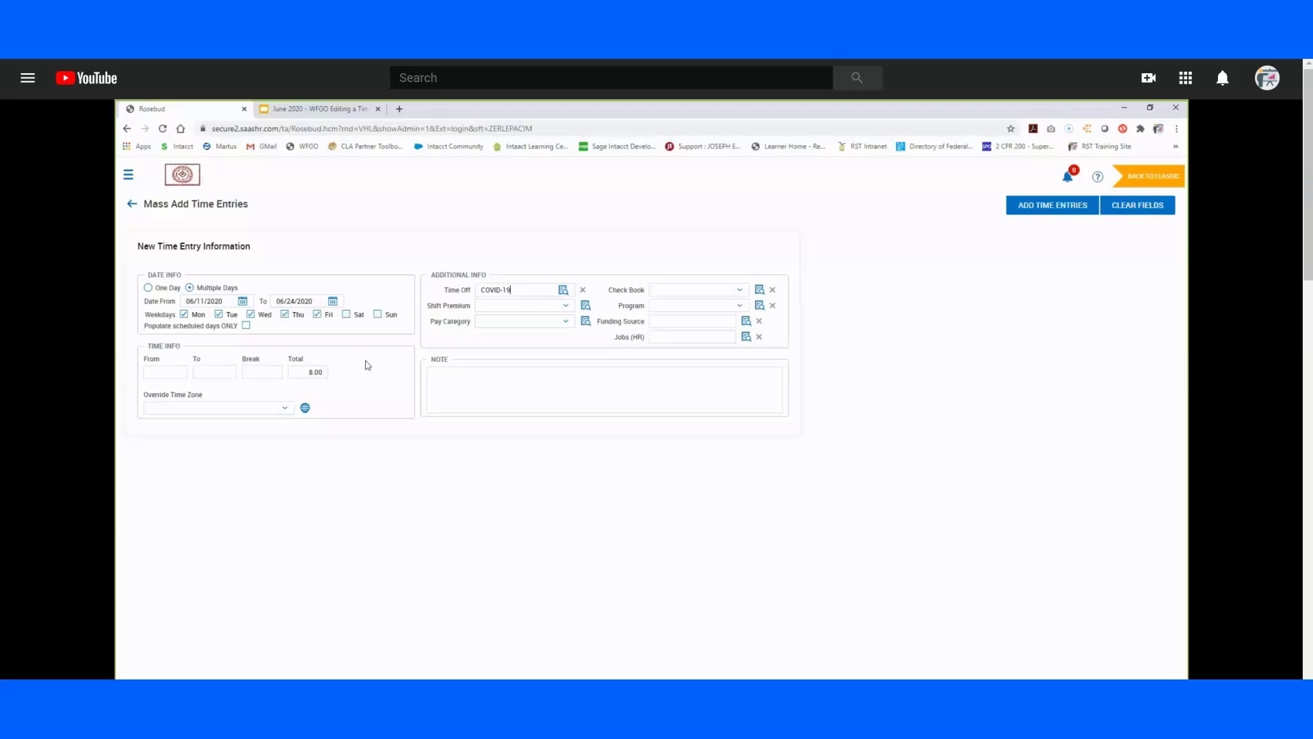
{"action": "left_click", "coordinate": [312, 372]}
{"action": "left_click", "coordinate": [495, 533]}
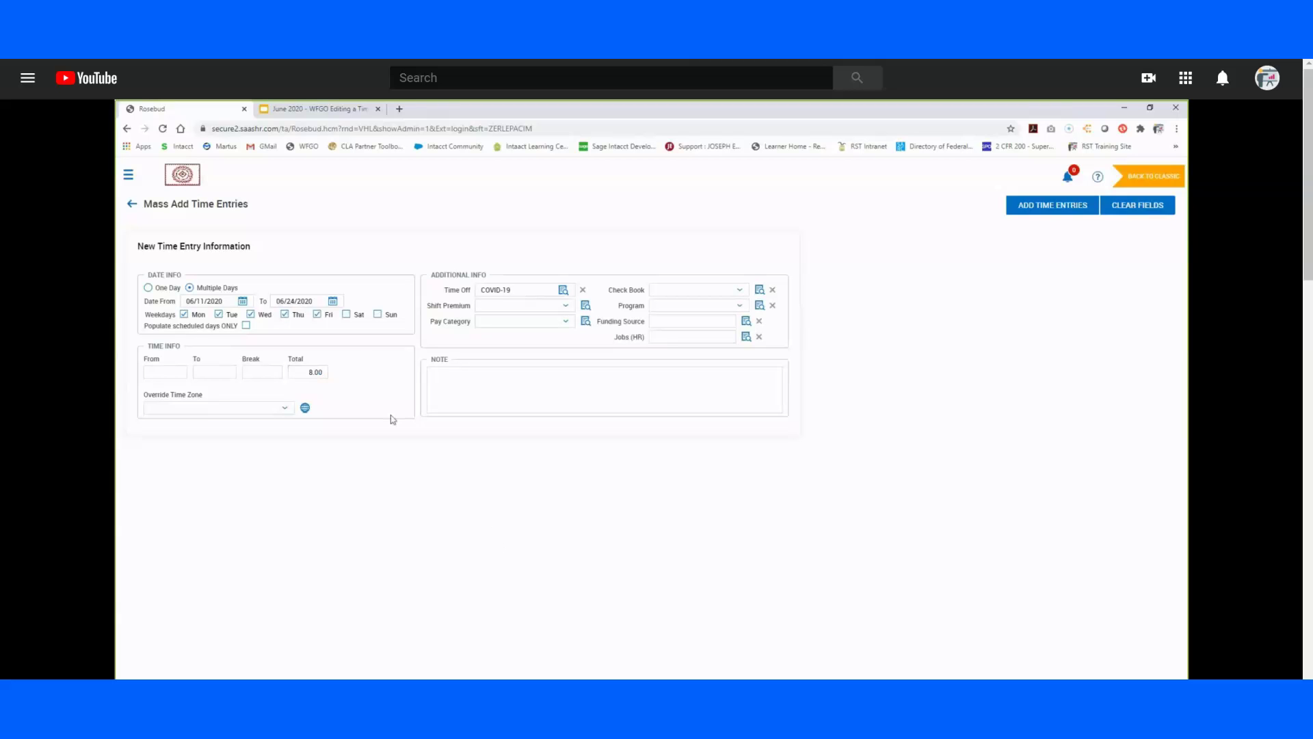